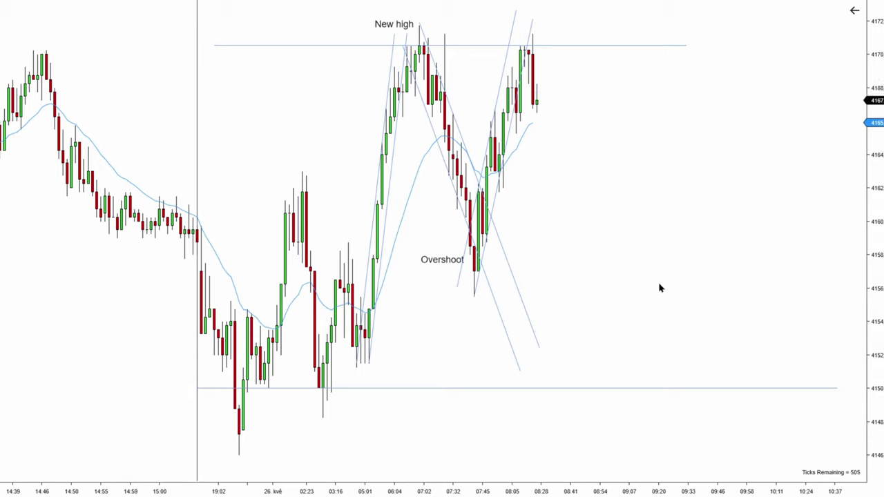
Step: Scroll the chart to follow the replay as ES climbs toward 4186
scroll(617, 233, "down", 3)
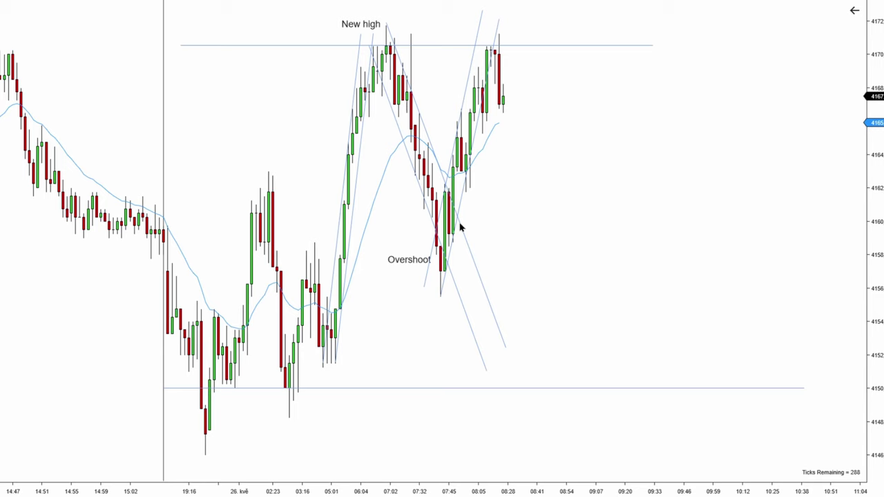
scroll(538, 164, "down", 1)
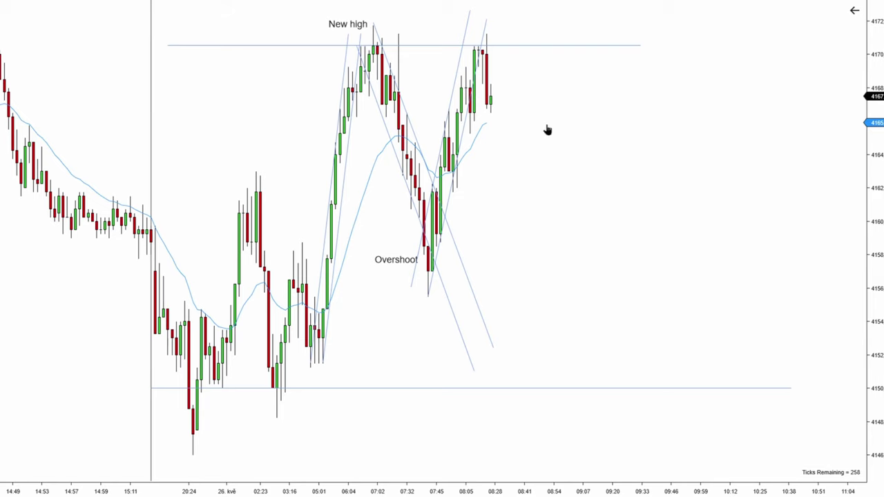
scroll(531, 129, "down", 2)
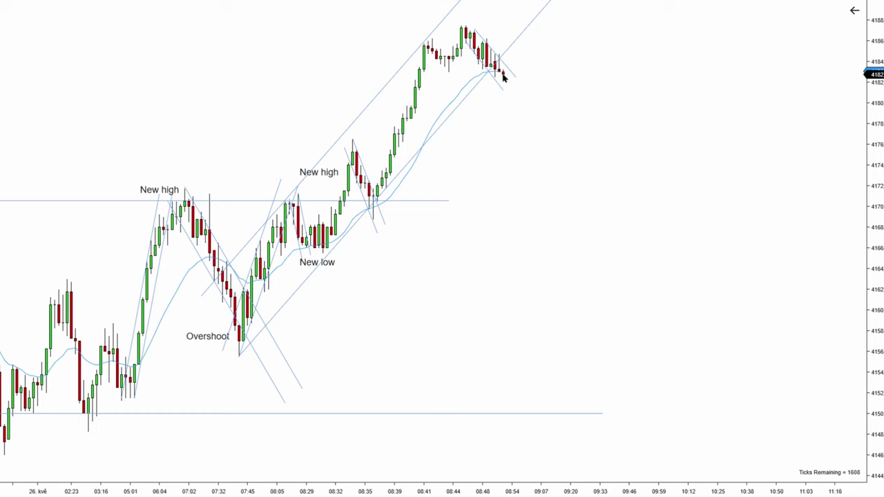
Step: Move the New low label just below the latest pullback lows
scroll(539, 94, "down", 1)
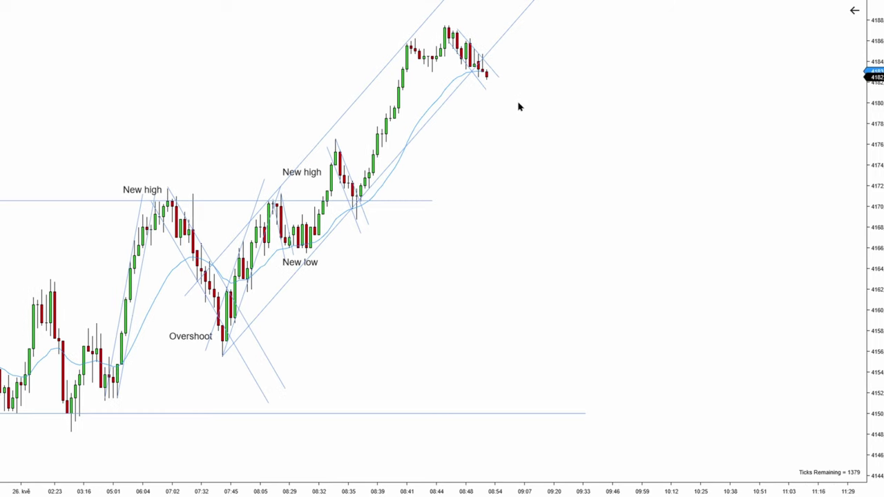
scroll(505, 121, "up", 1)
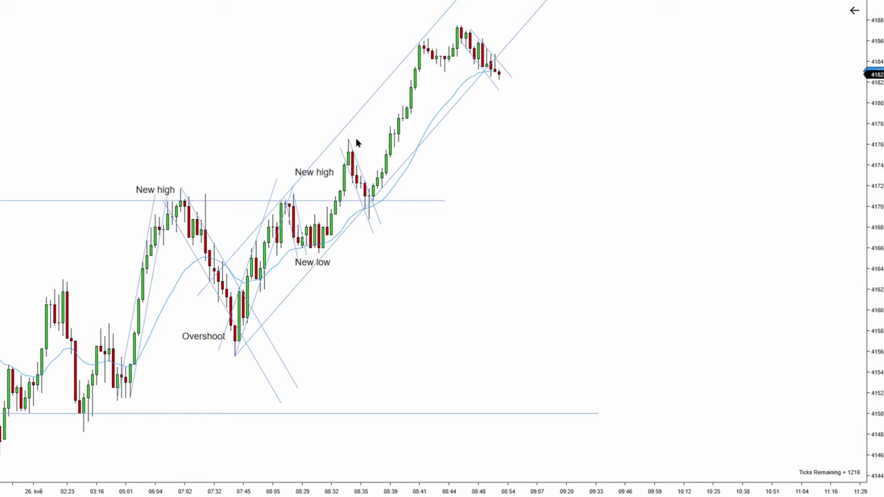
scroll(498, 150, "down", 1)
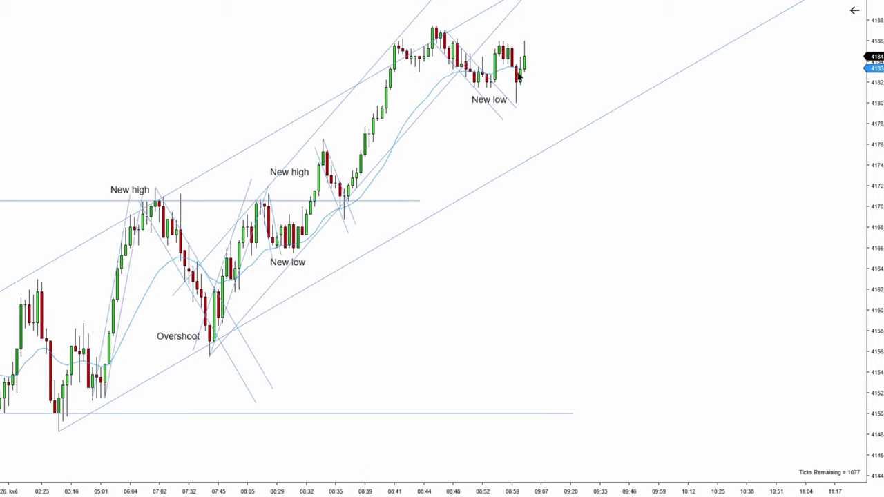
left_click_drag(495, 100, 500, 111)
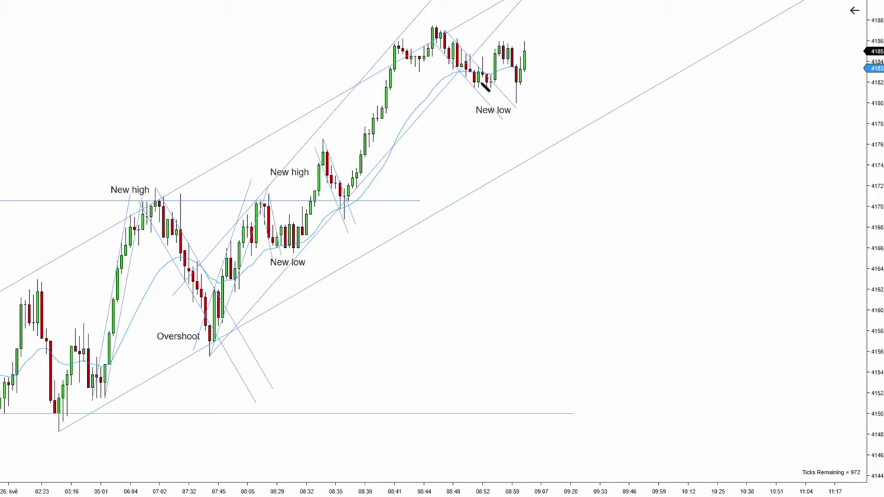
Step: Draw a short horizontal line along the recent lows
left_click(469, 83)
left_click(541, 83)
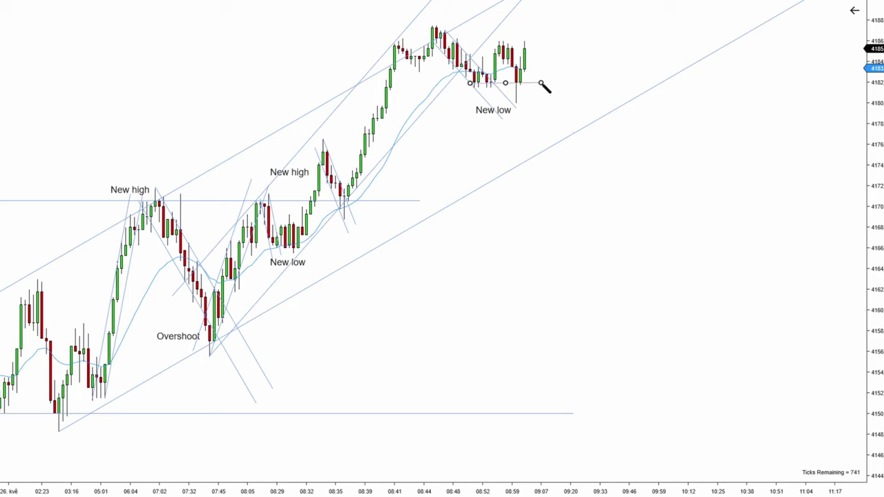
left_click(545, 87)
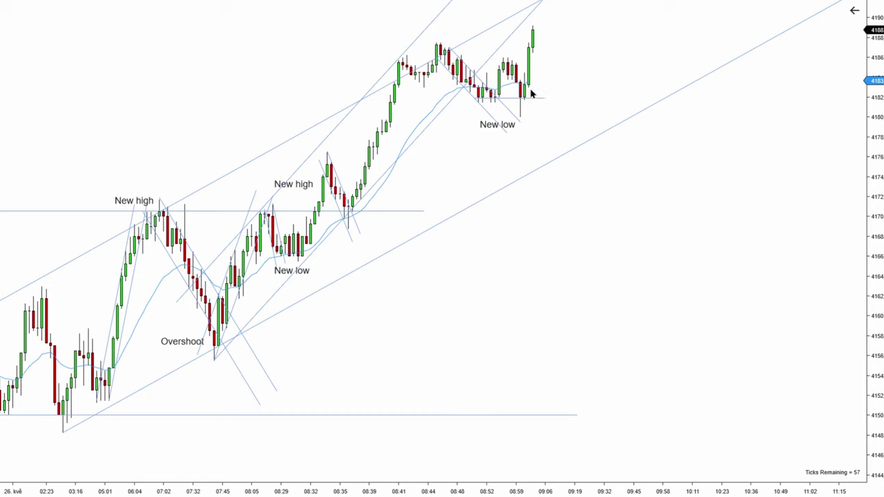
Step: Add the 'Triple Test' label and reposition the New low label
type("Triple Test")
left_click(536, 98)
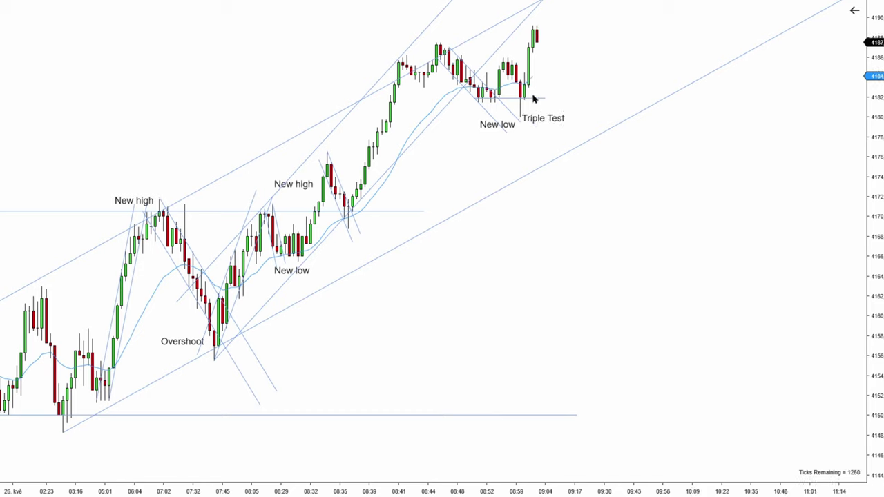
left_click(501, 122)
left_click(568, 99)
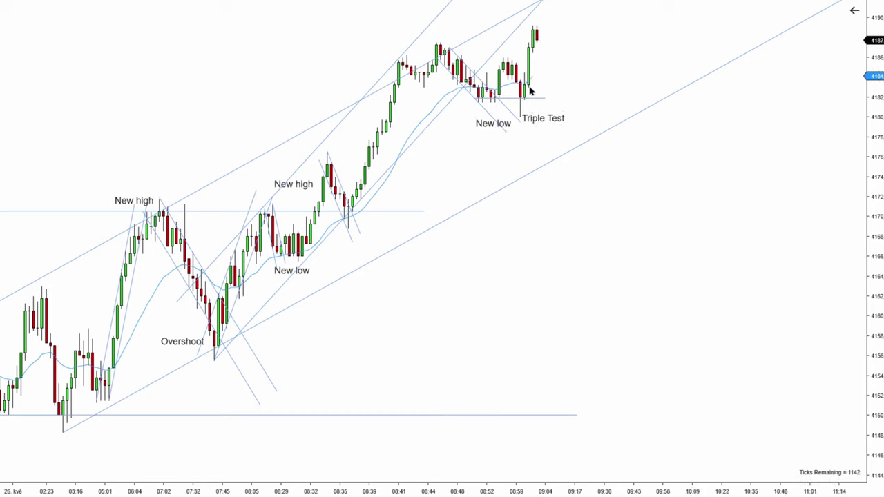
Step: Adjust the rising trendline and nudge the second New low label slightly lower
left_click_drag(297, 136, 297, 129)
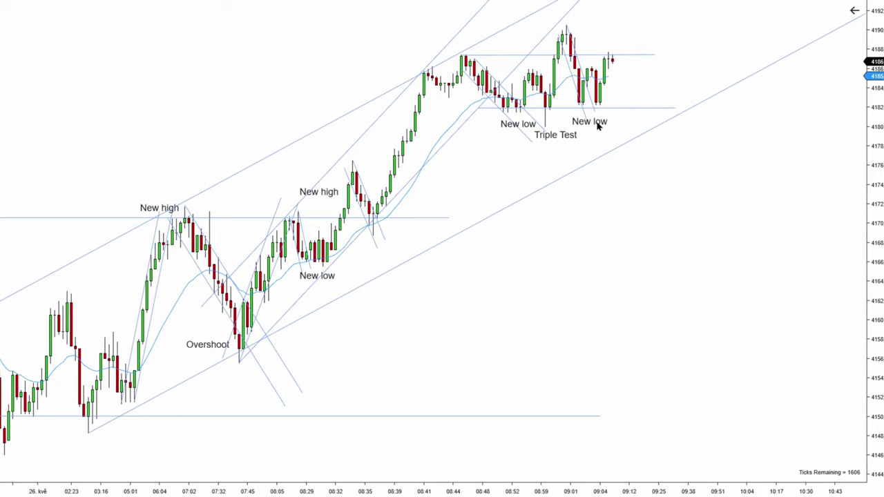
left_click_drag(599, 126, 600, 129)
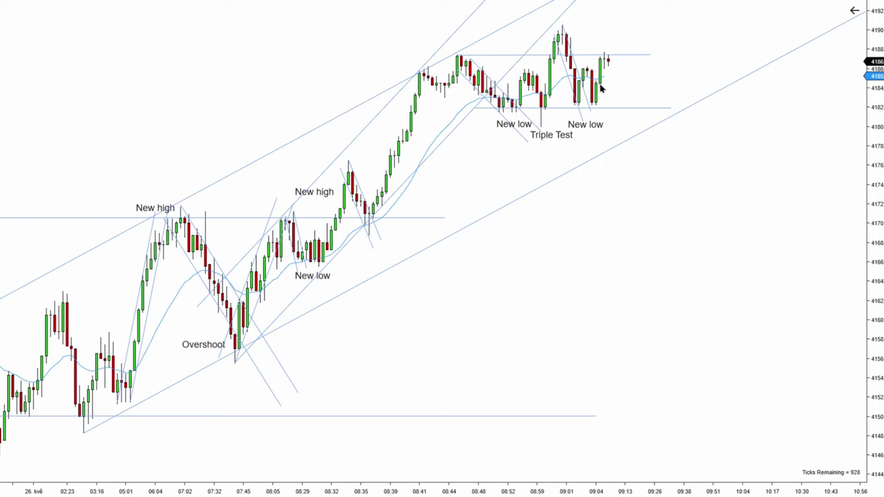
left_click_drag(622, 90, 585, 89)
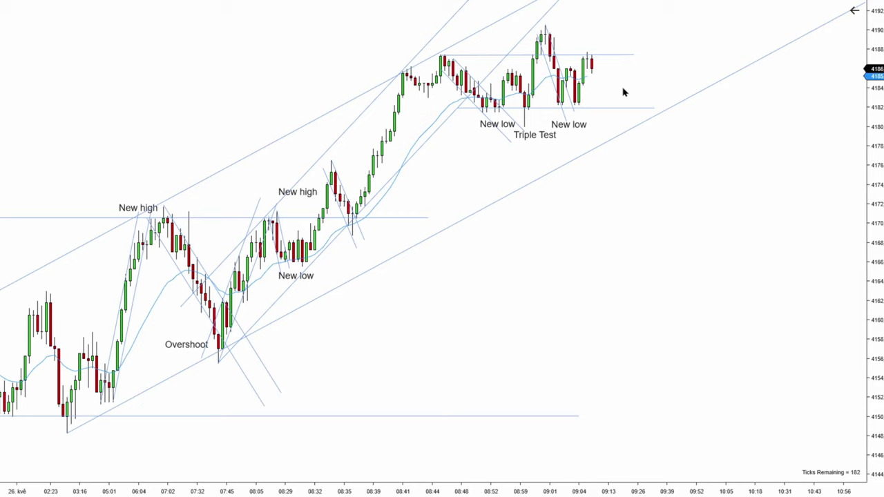
left_click_drag(624, 89, 642, 84)
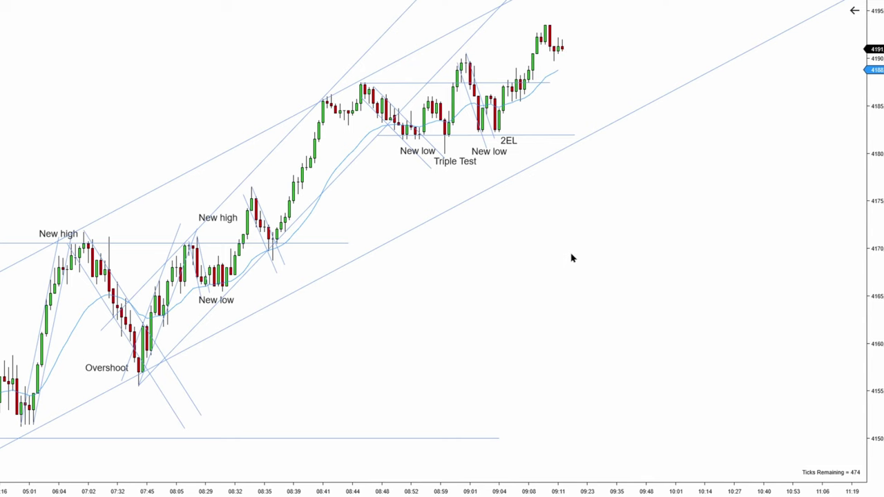
Step: Scroll and pan the chart to bring the latest bars near 4191 into view
scroll(616, 255, "down", 3)
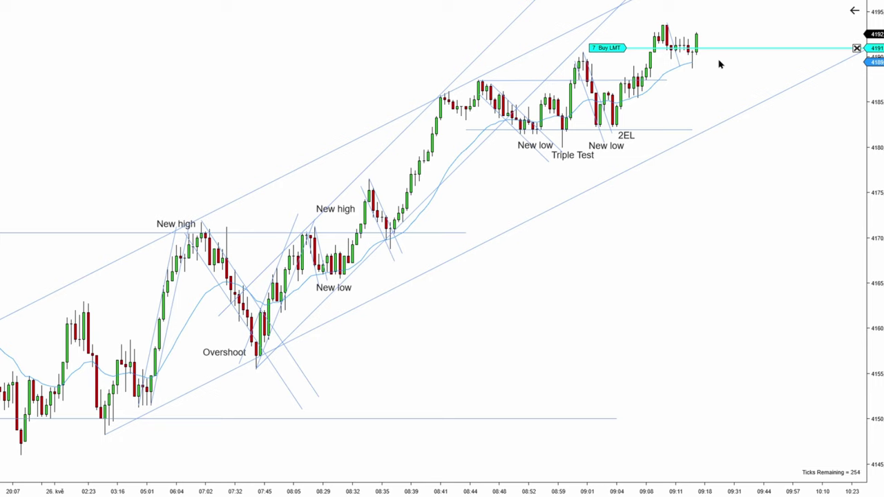
scroll(718, 61, "down", 1)
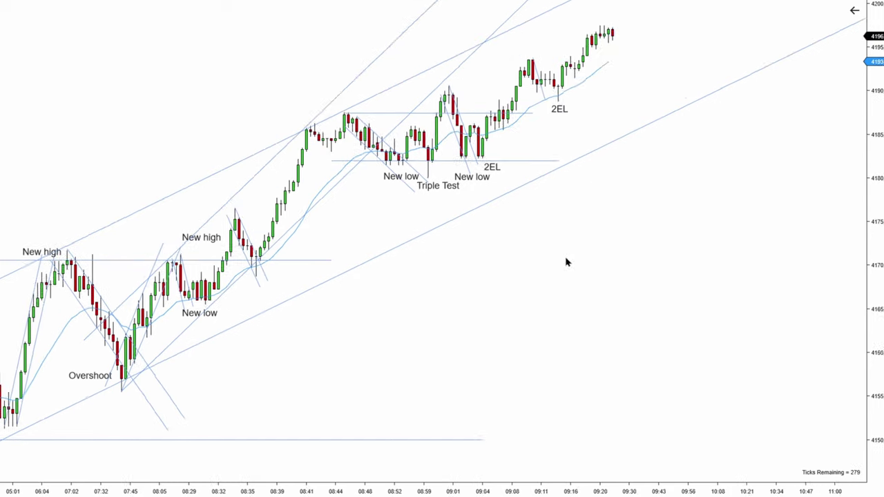
left_click_drag(587, 257, 546, 255)
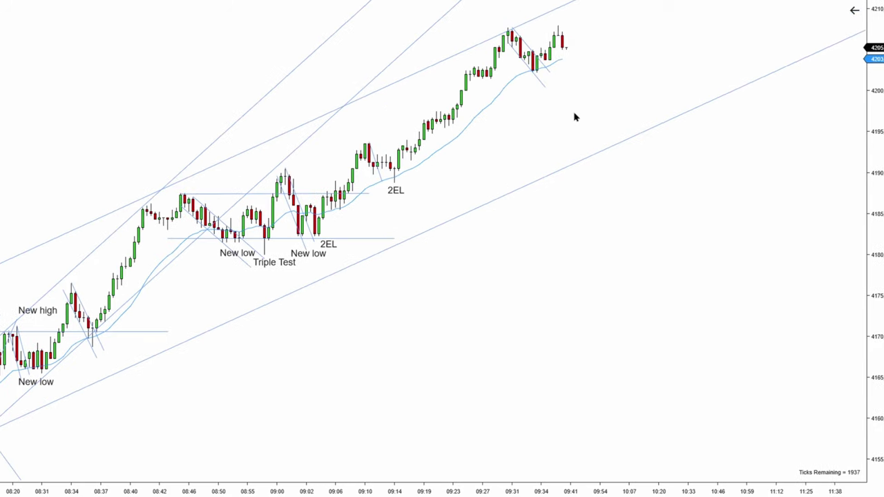
left_click_drag(571, 118, 563, 121)
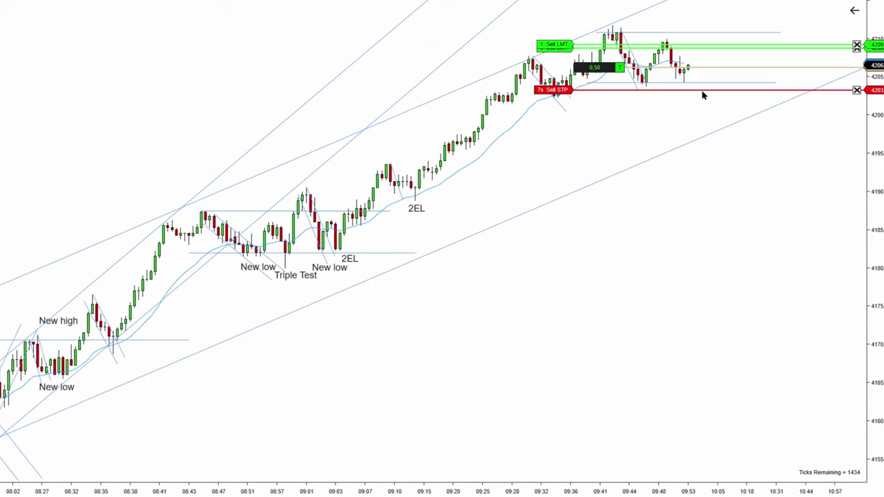
Step: Raise the stop and profit target, and copy the 2EL label onto the newest pullback
left_click_drag(702, 91, 702, 86)
mouse_move(699, 46)
left_mouse_down()
mouse_move(698, 24)
mouse_move(694, 61)
mouse_move(688, 34)
left_mouse_up()
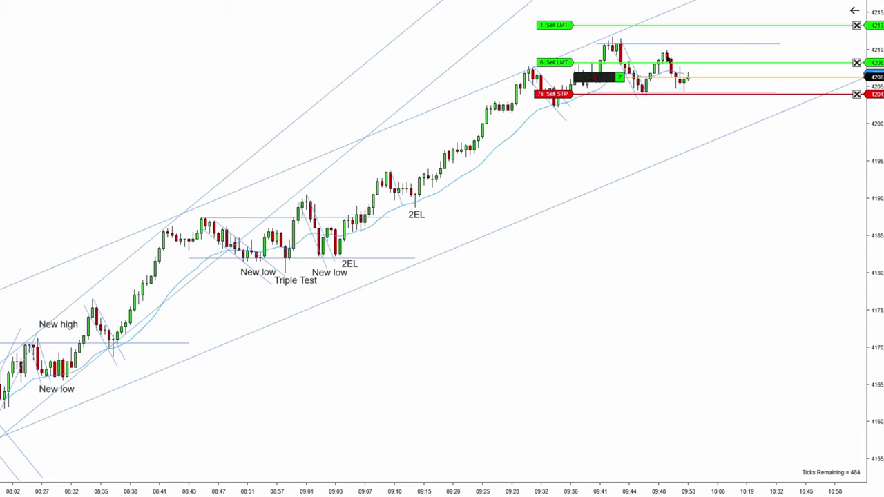
left_click_drag(415, 213, 698, 115)
scroll(615, 142, "down", 10)
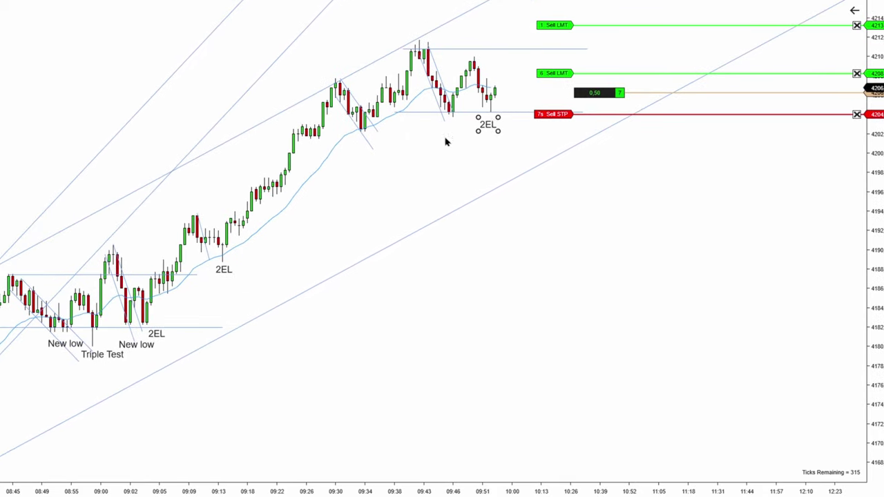
left_click_drag(446, 138, 638, 112)
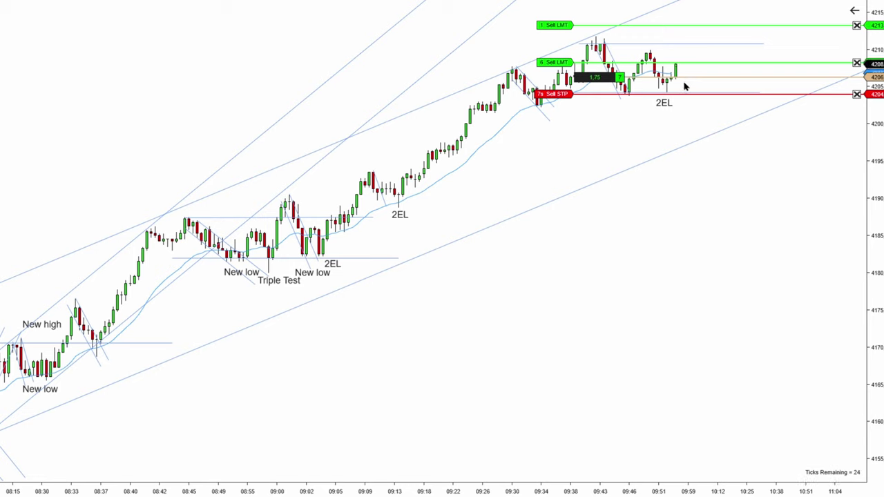
Step: Raise the protective stop and the remaining profit target again on the long position
left_click_drag(695, 95, 693, 86)
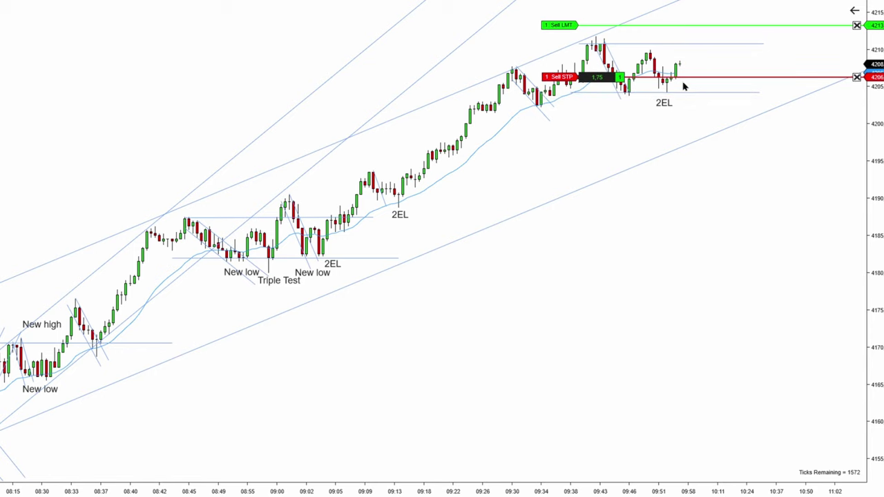
left_click_drag(707, 27, 708, 25)
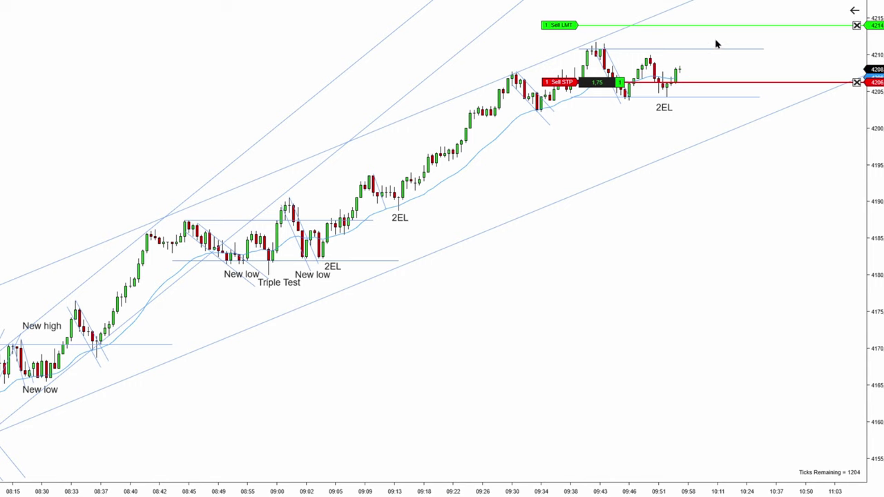
left_click_drag(637, 128, 667, 124)
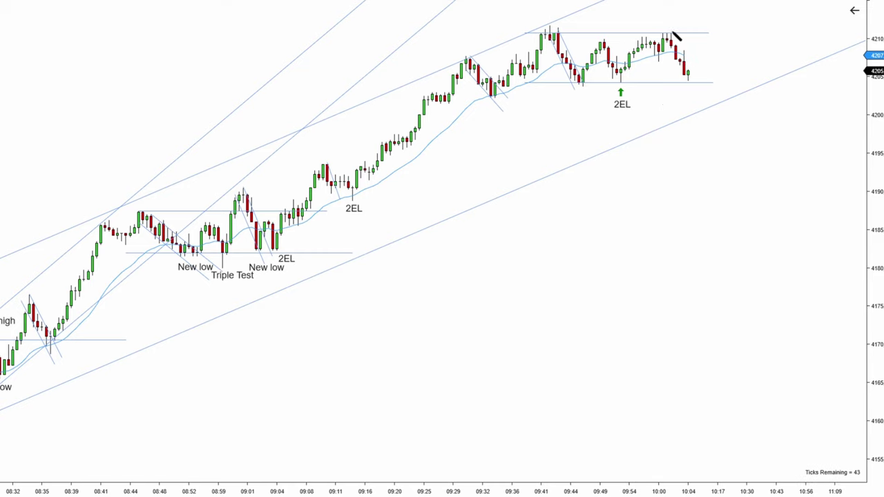
Step: Draw a down trend line from the range-top high along the pullback and shift it lower
left_click(670, 31)
left_click(701, 90)
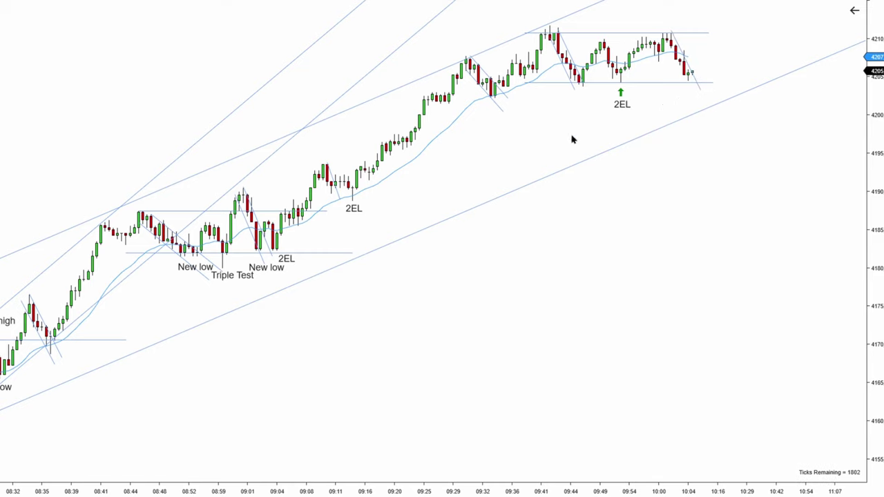
left_click(696, 84)
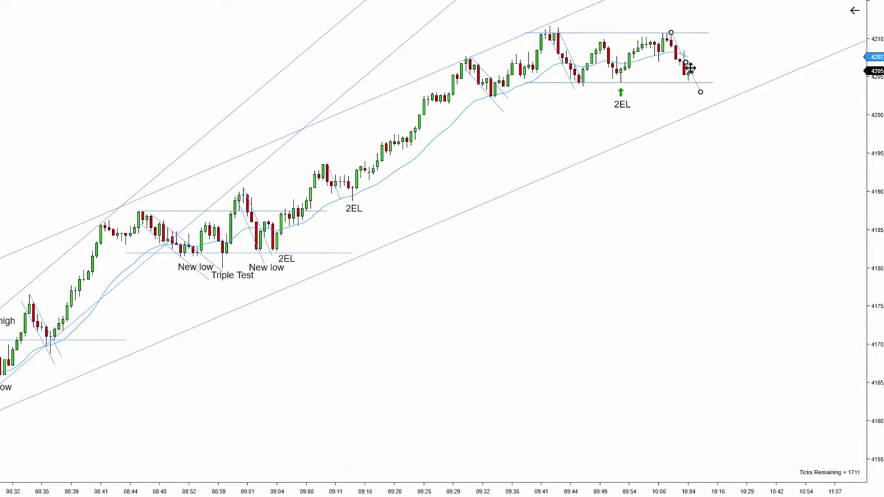
left_click_drag(701, 90, 692, 97)
left_click(720, 69)
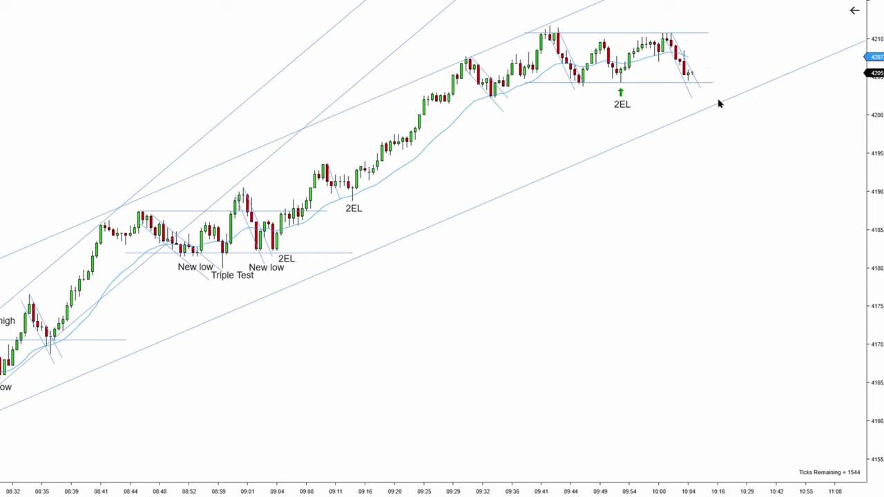
scroll(712, 90, "down", 2)
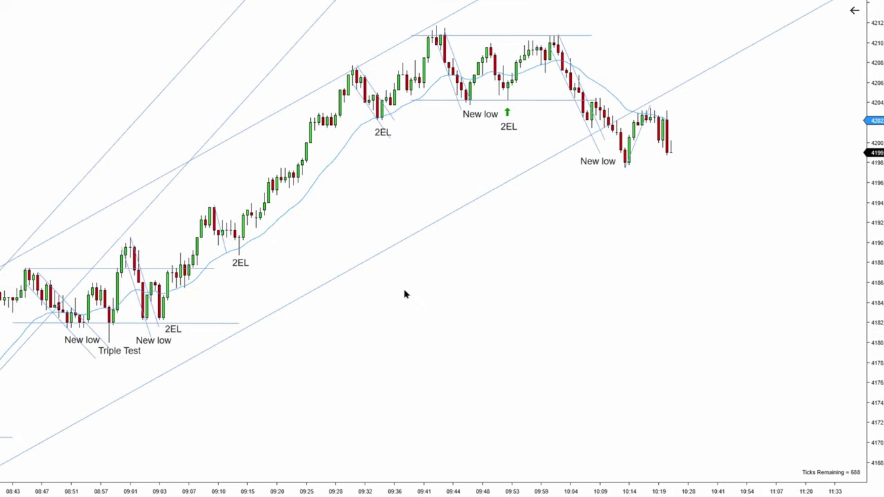
left_click_drag(405, 294, 446, 251)
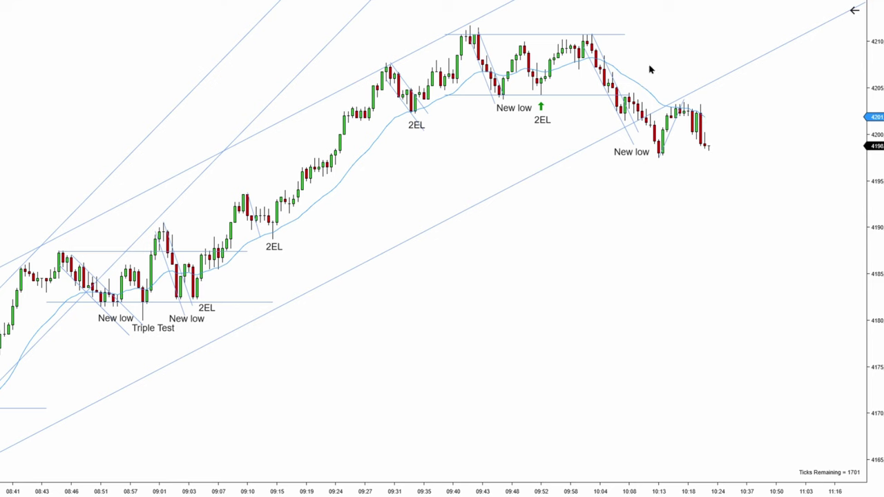
left_click_drag(551, 240, 716, 89)
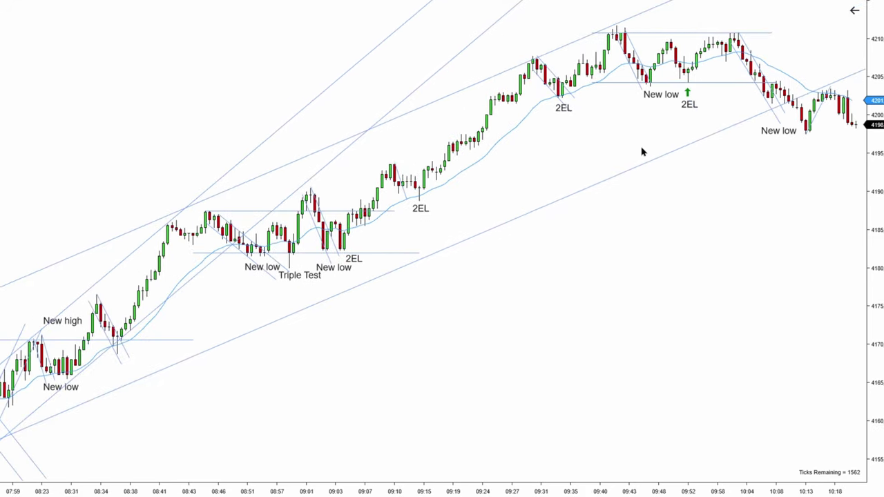
left_click_drag(642, 152, 483, 134)
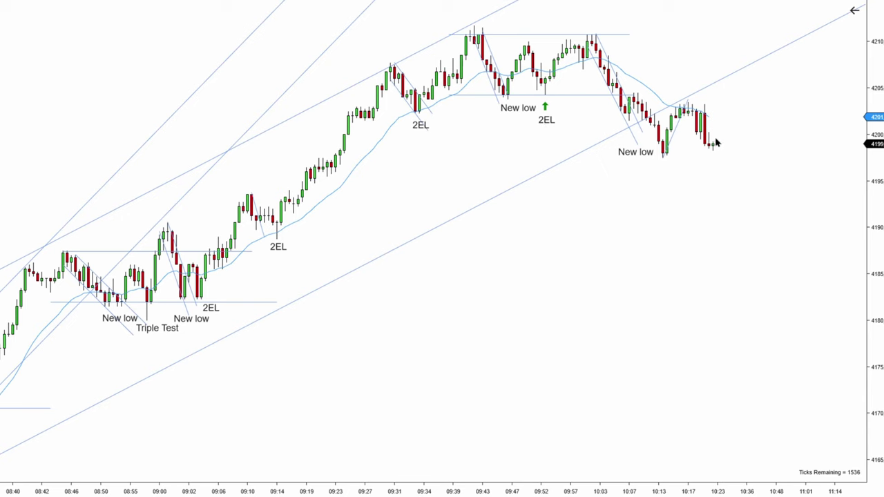
scroll(725, 141, "down", 3)
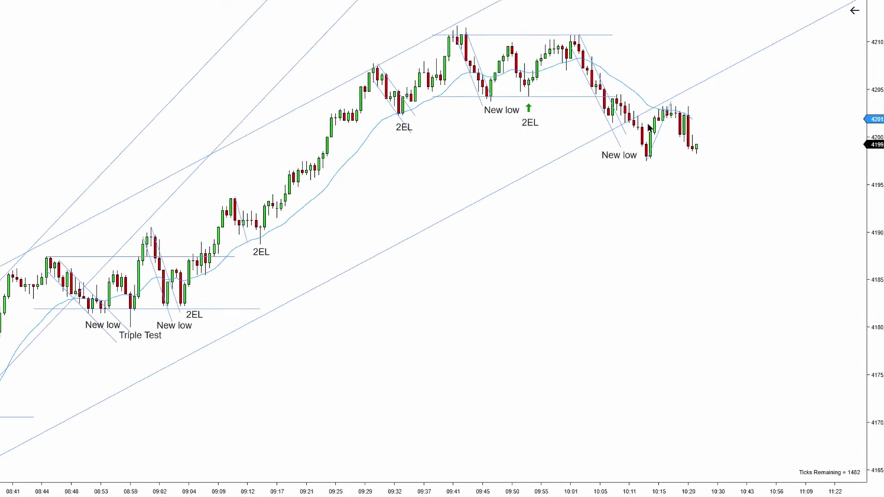
scroll(732, 170, "down", 3)
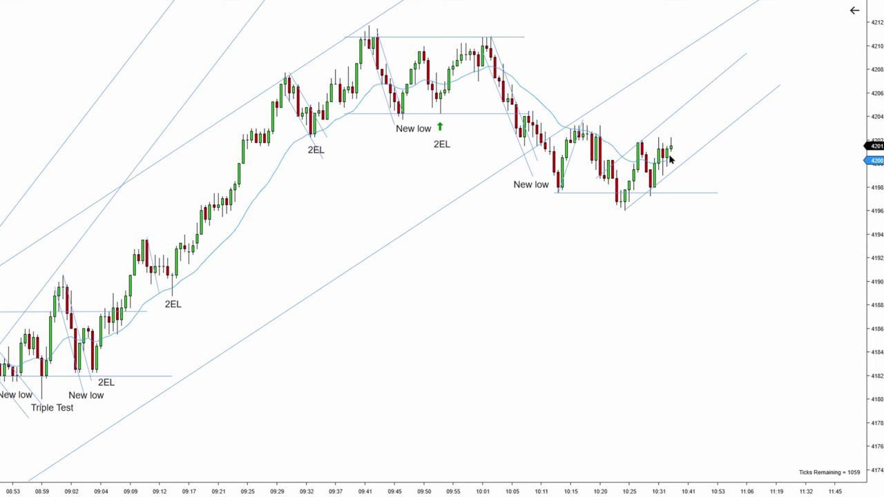
Step: Shift the chart to show the latest bars around the 4201 long entry
left_click_drag(503, 255, 574, 221)
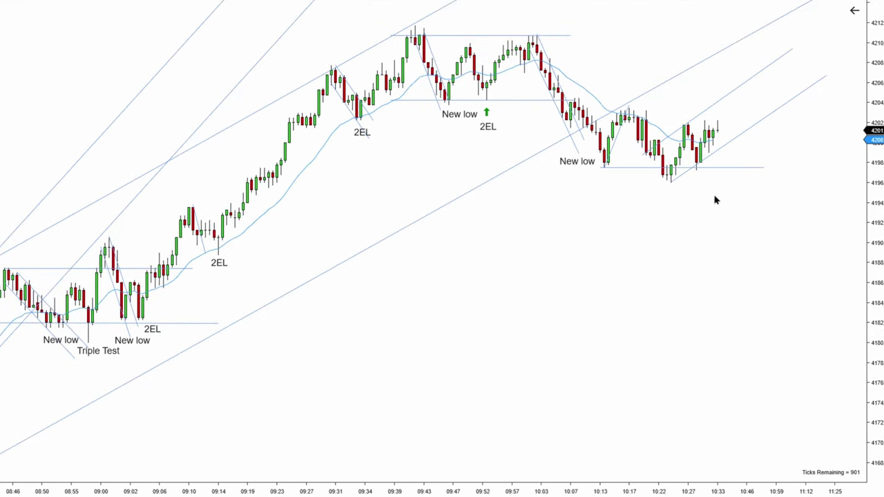
left_click_drag(715, 199, 675, 209)
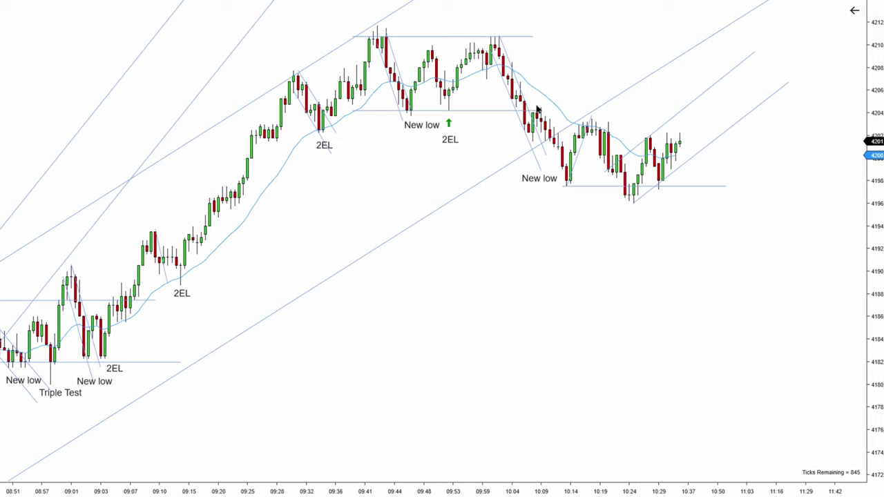
scroll(711, 178, "down", 2)
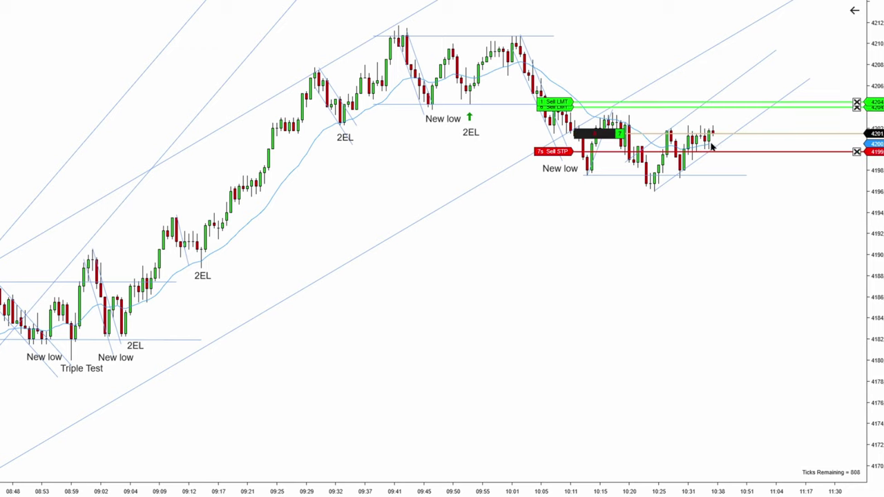
Step: Reposition one of the long trade's Sell LMT profit targets
left_click_drag(720, 107, 722, 112)
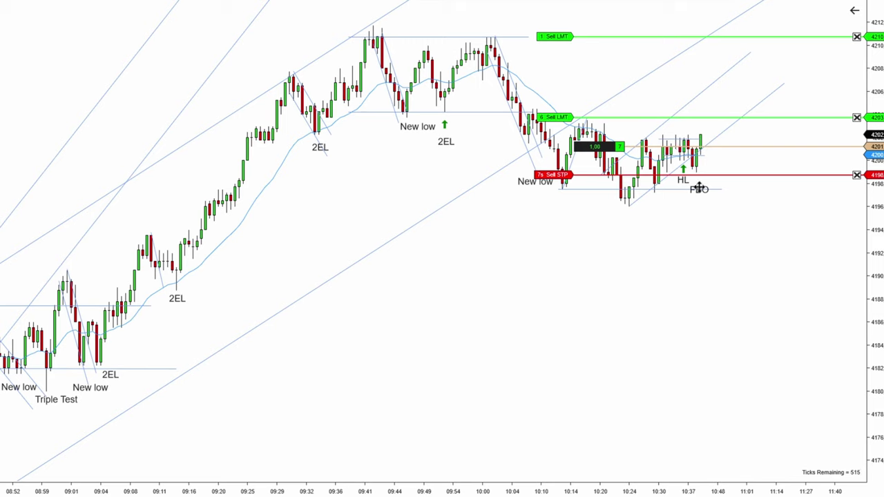
Step: Move the FBO label up beside HL, raise the stop to 4201 and the target to 4212
left_click_drag(700, 188, 701, 181)
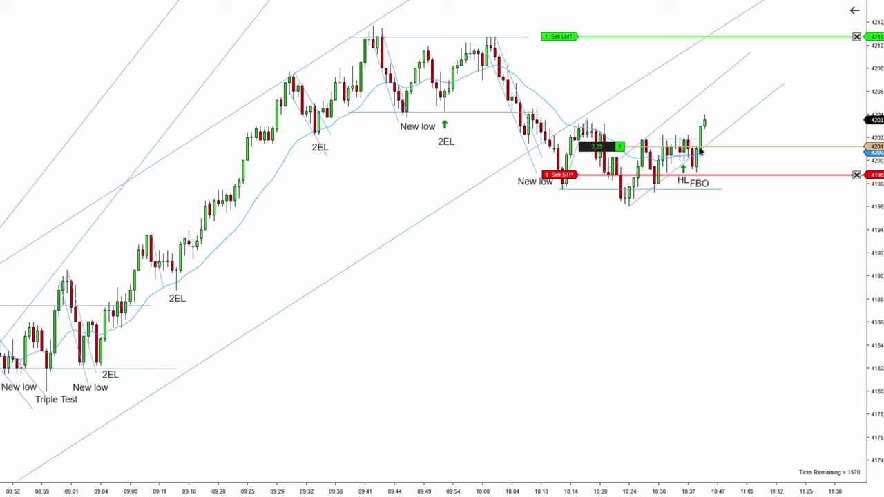
left_click_drag(728, 152, 729, 149)
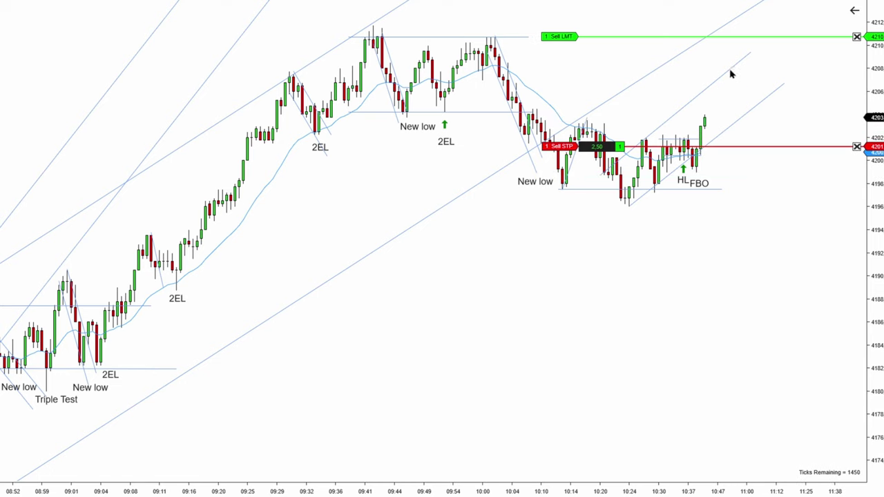
left_click_drag(733, 36, 703, 25)
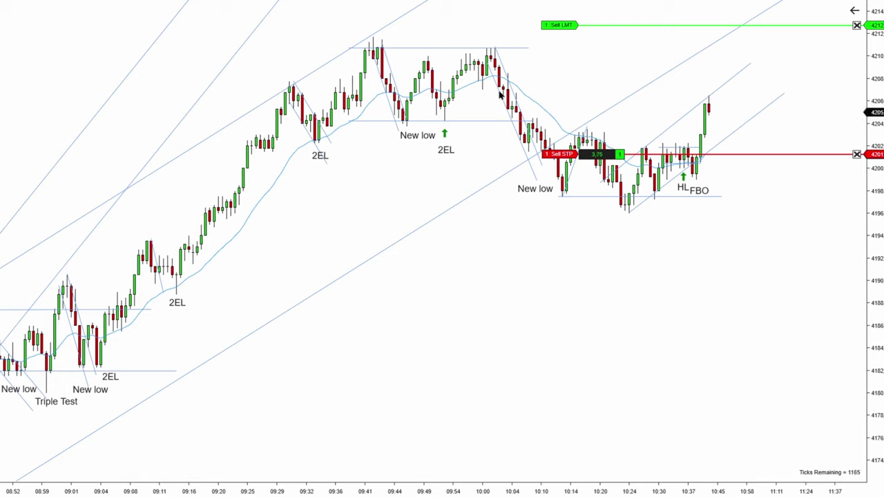
Step: Mark the FBO bar with a green up-arrow and raise the target to 4213
left_click_drag(425, 40, 601, 43)
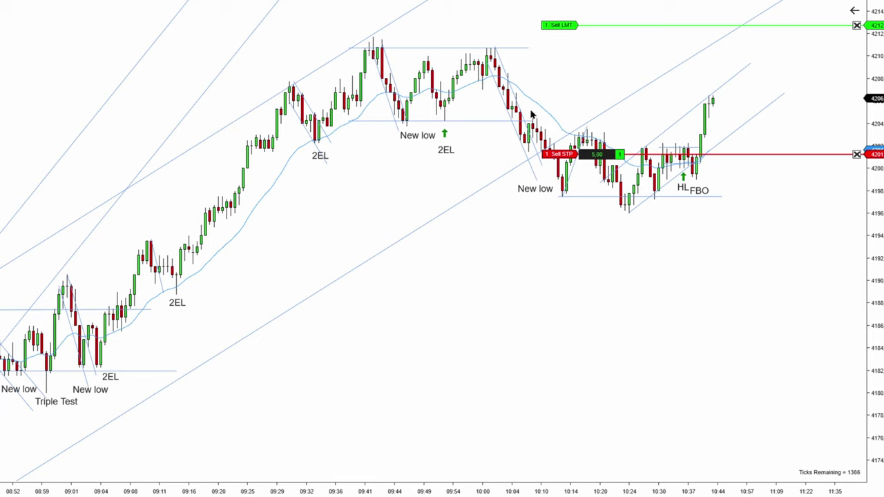
mouse_move(699, 191)
left_mouse_down()
mouse_move(699, 216)
mouse_move(701, 201)
left_mouse_up()
left_click(698, 186)
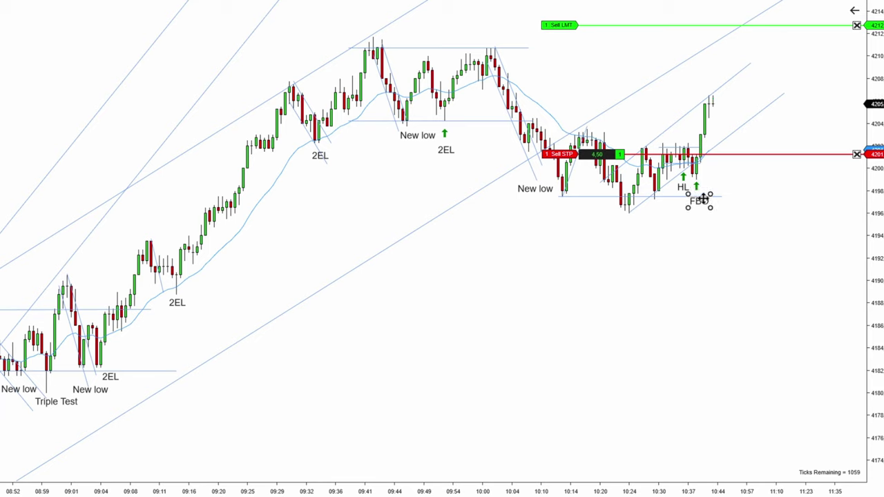
left_click_drag(696, 26, 696, 21)
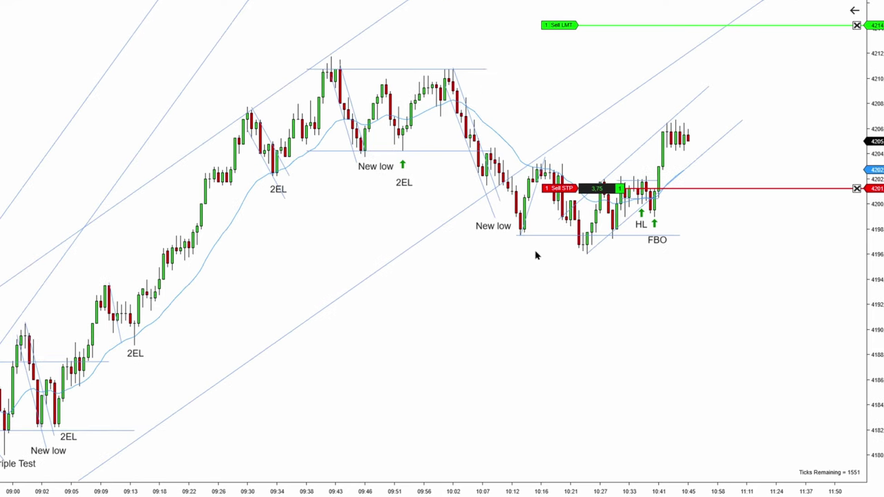
Step: Pan the chart back to earlier bars as the replay runs on
left_click_drag(535, 256, 586, 203)
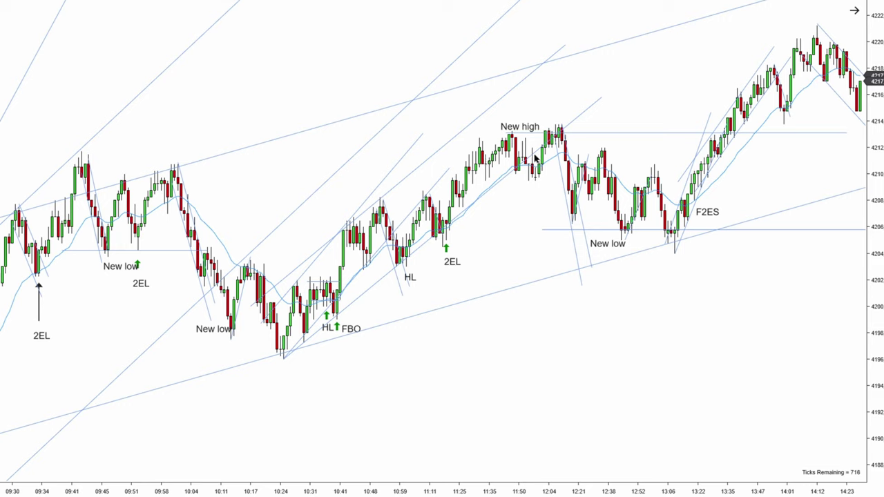
Step: Pan and scroll through the session, from the morning bars forward to the afternoon up to 14:49
left_click_drag(656, 162, 513, 183)
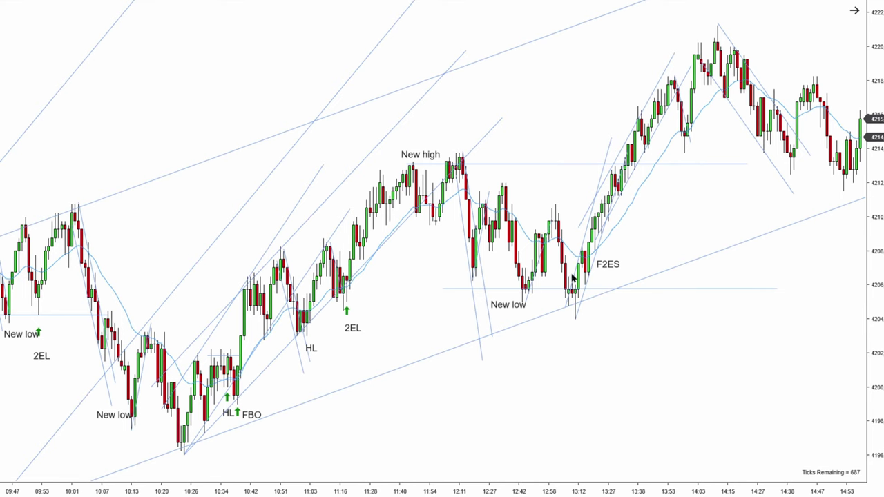
scroll(684, 311, "down", 3)
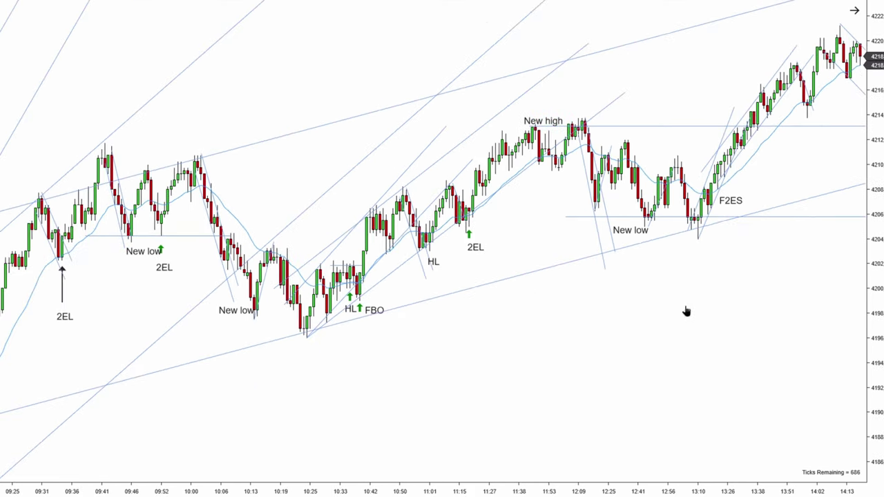
scroll(285, 326, "up", 3)
left_click_drag(324, 377, 500, 337)
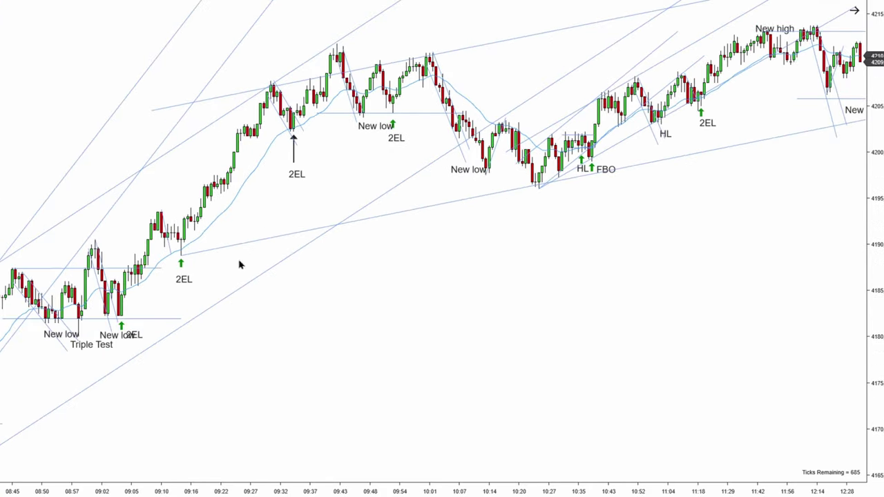
left_click_drag(511, 73, 360, 181)
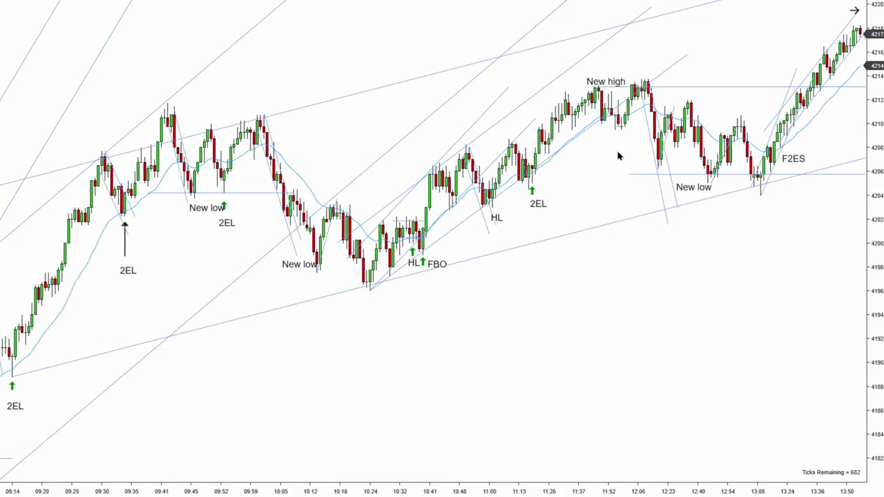
left_click_drag(618, 156, 551, 149)
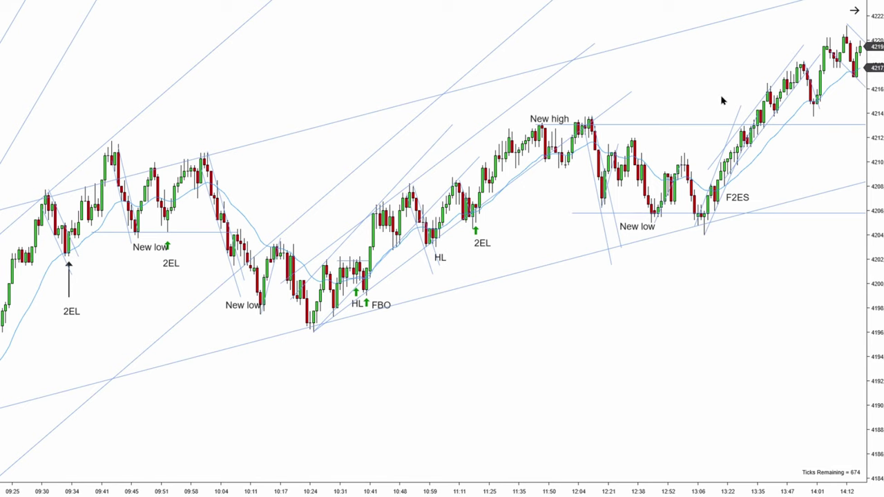
left_click_drag(722, 93, 609, 111)
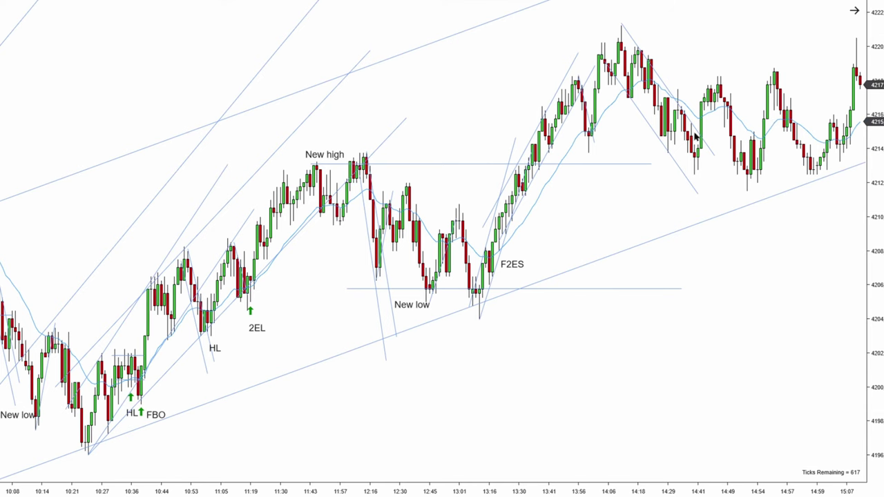
scroll(325, 332, "up", 10)
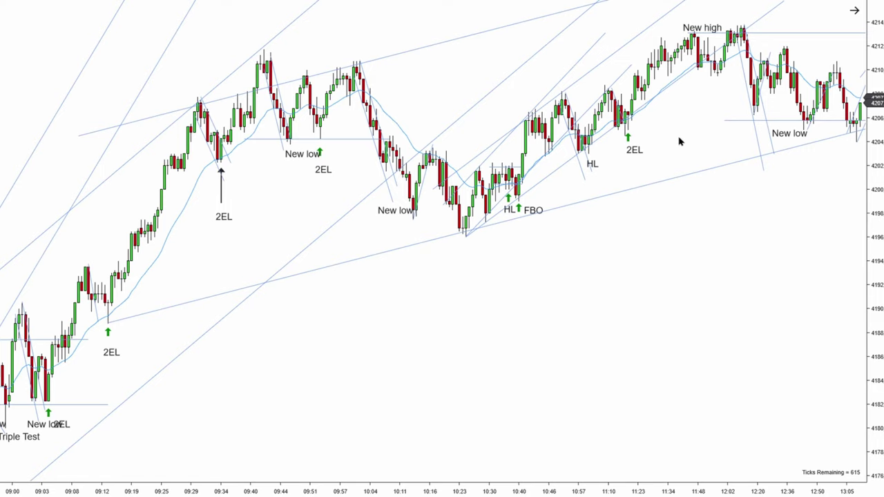
scroll(622, 152, "down", 2)
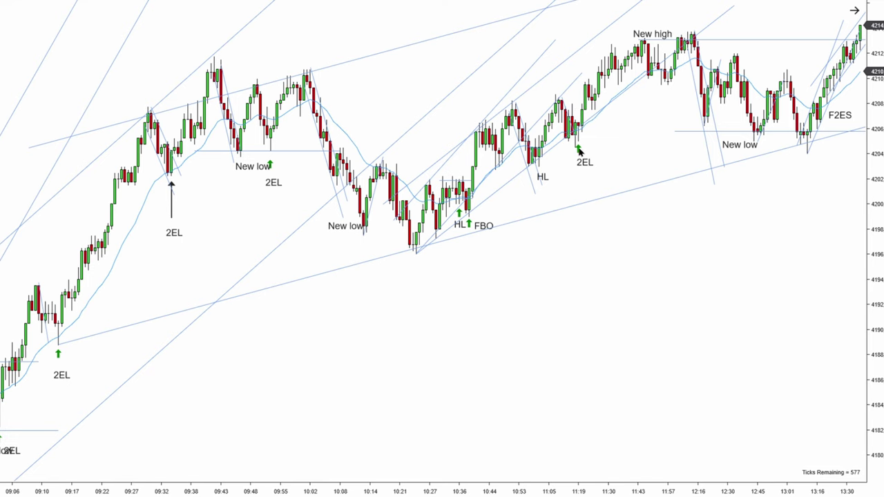
scroll(573, 170, "up", 1)
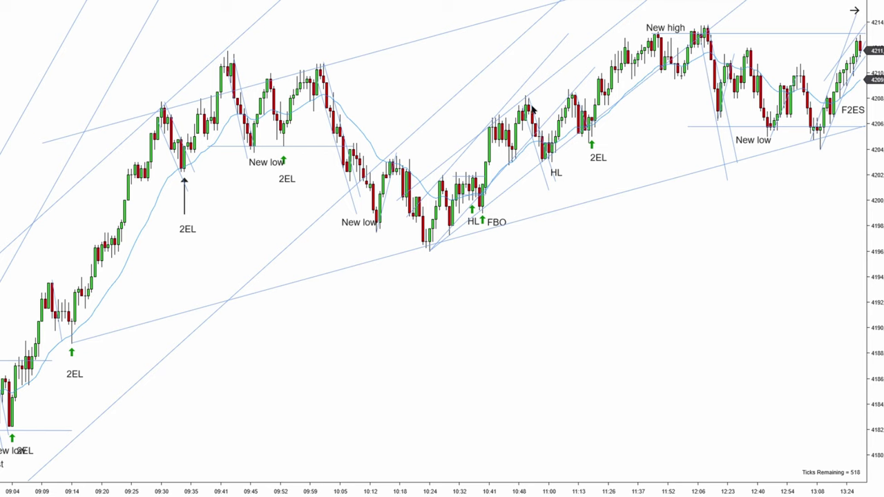
scroll(450, 283, "up", 10)
scroll(461, 274, "up", 3)
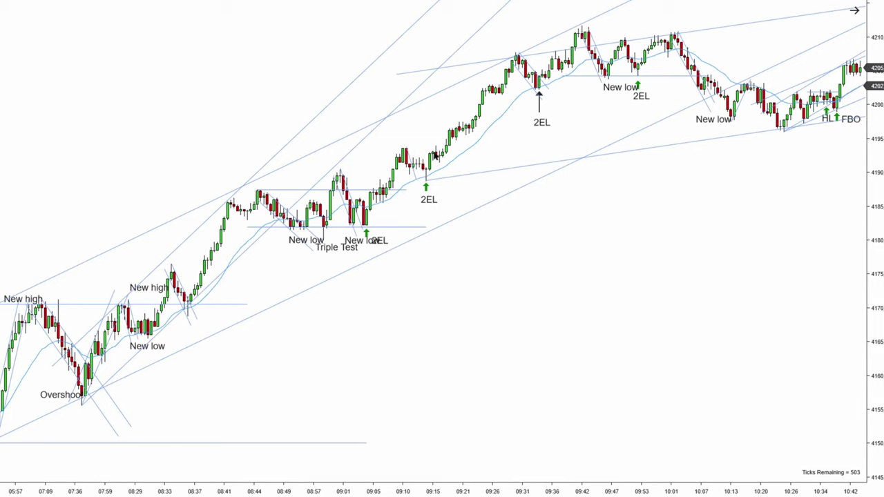
scroll(518, 138, "up", 2)
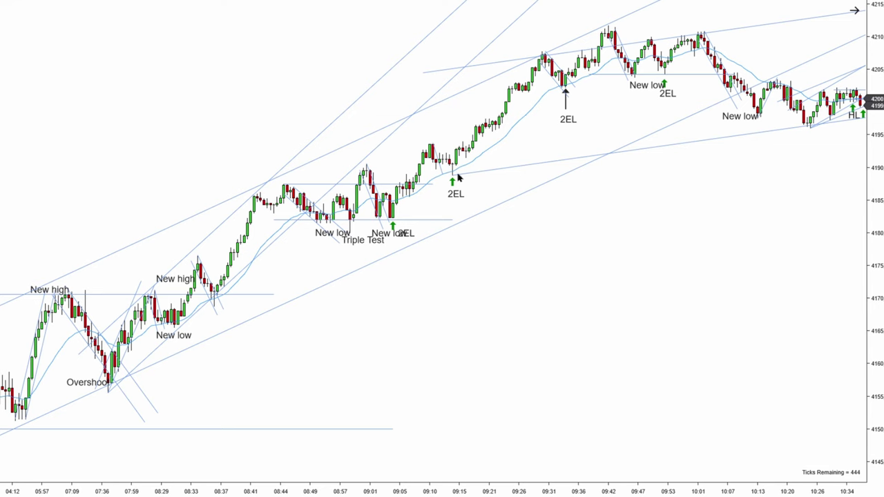
Step: Bring the bars up to 11:15 into view and shift the early upward channel line slightly higher
left_click_drag(591, 134, 482, 155)
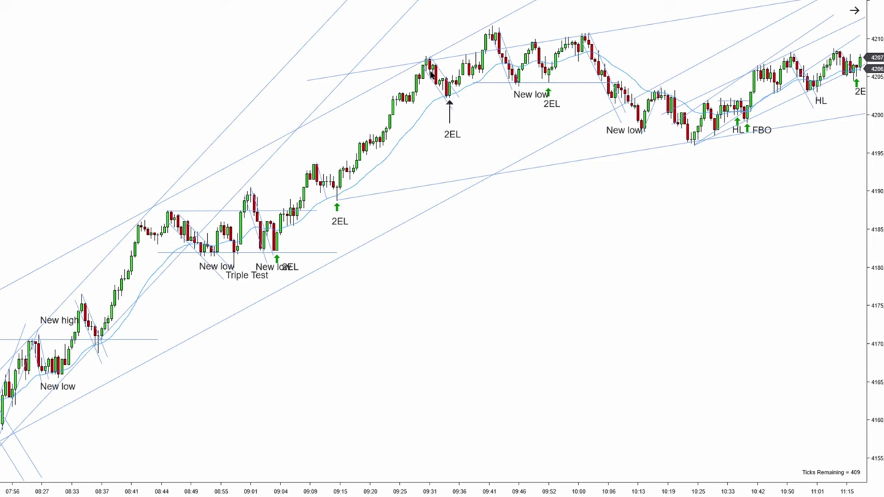
scroll(223, 108, "left", 5)
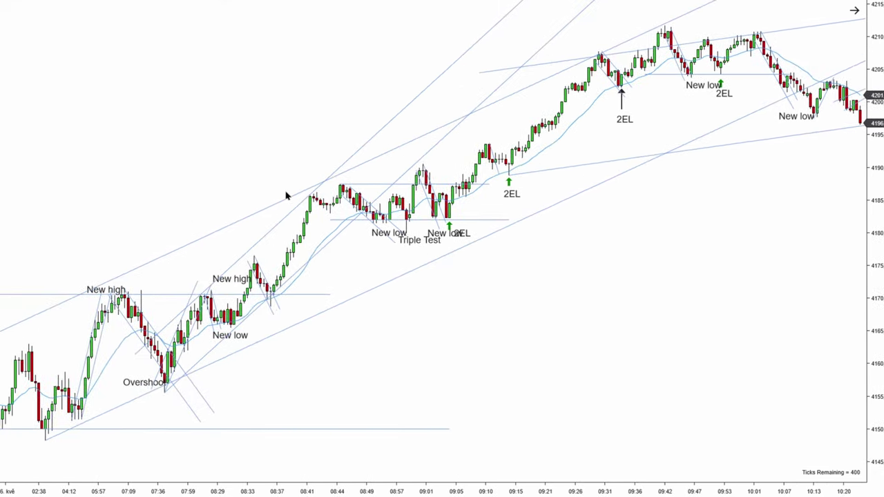
left_click_drag(286, 196, 293, 203)
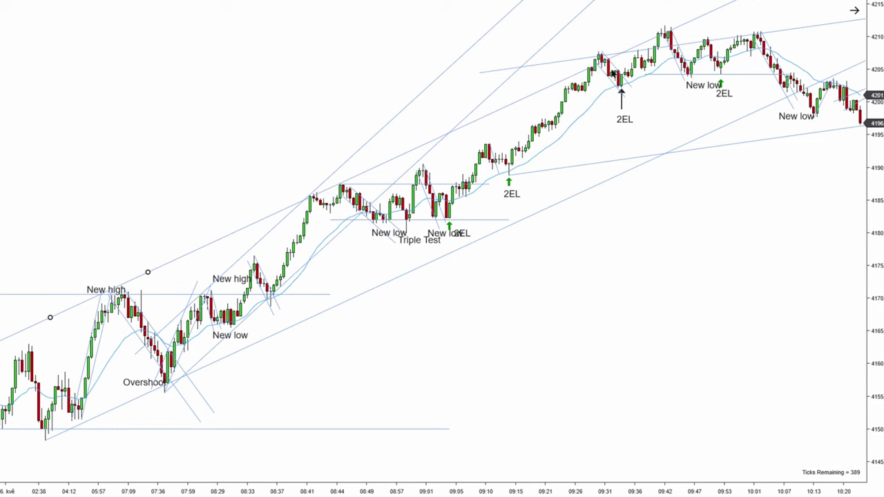
left_click_drag(500, 115, 501, 103)
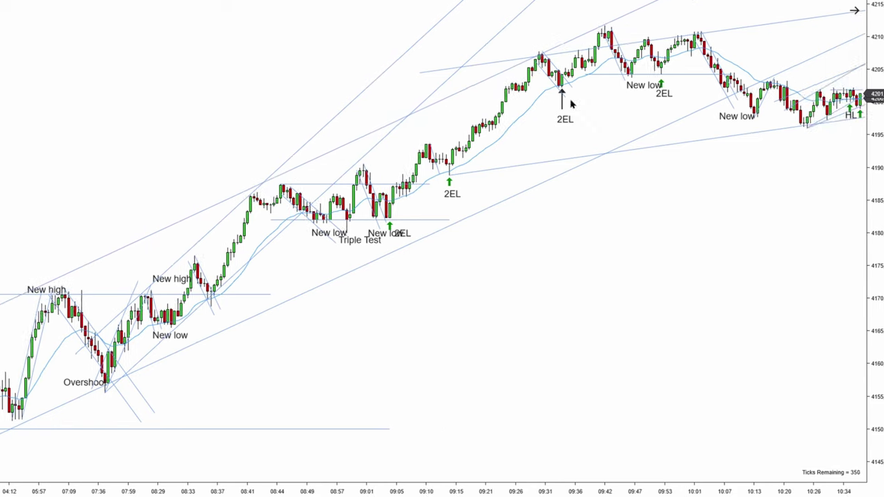